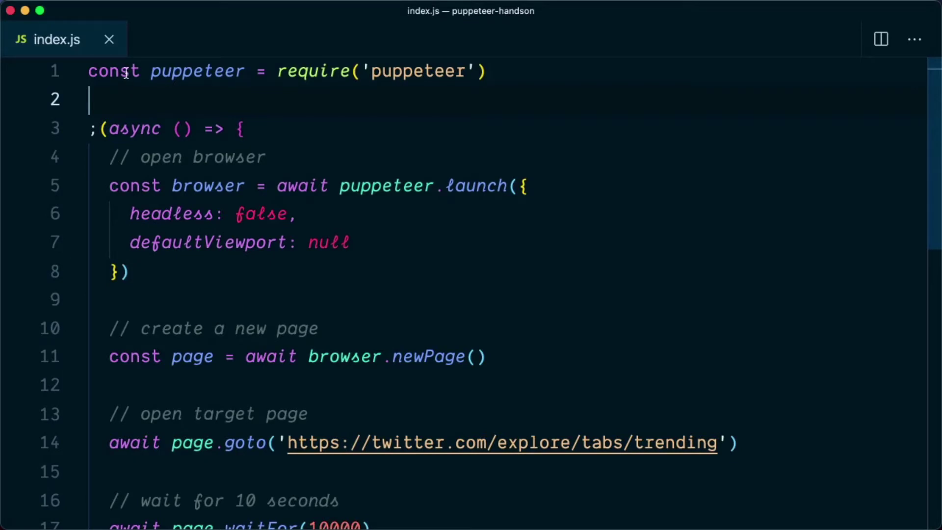
# Step: Review the script's puppeteer require, new-page, trending-page and 10000 wait lines
pyautogui.hotkey('shift', 'Up')
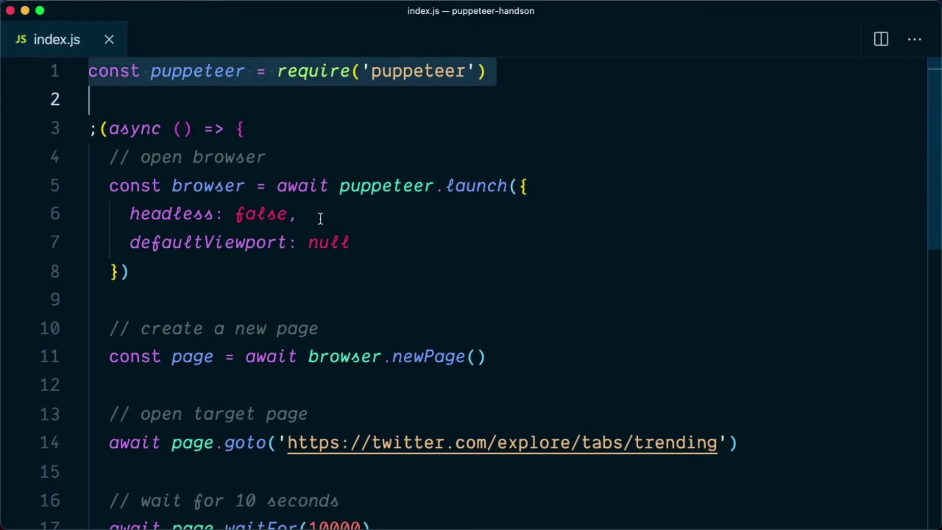
pyautogui.scroll(-2, 320, 218)
pyautogui.click(291, 302)
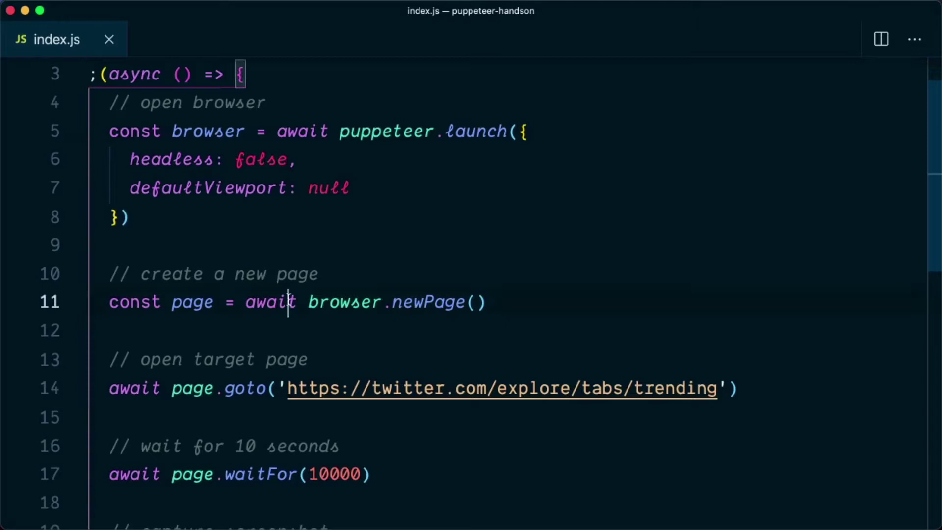
pyautogui.tripleClick(291, 302)
pyautogui.scroll(-7, 291, 301)
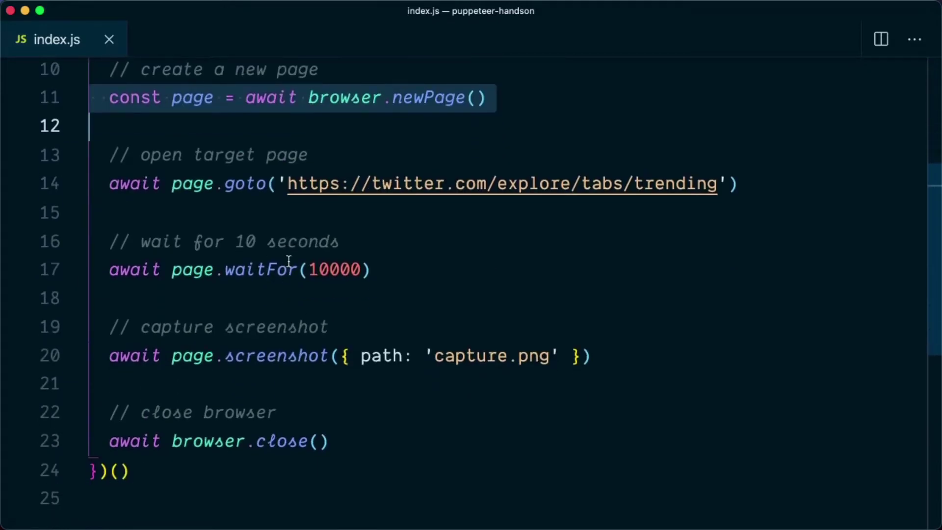
pyautogui.tripleClick(266, 183)
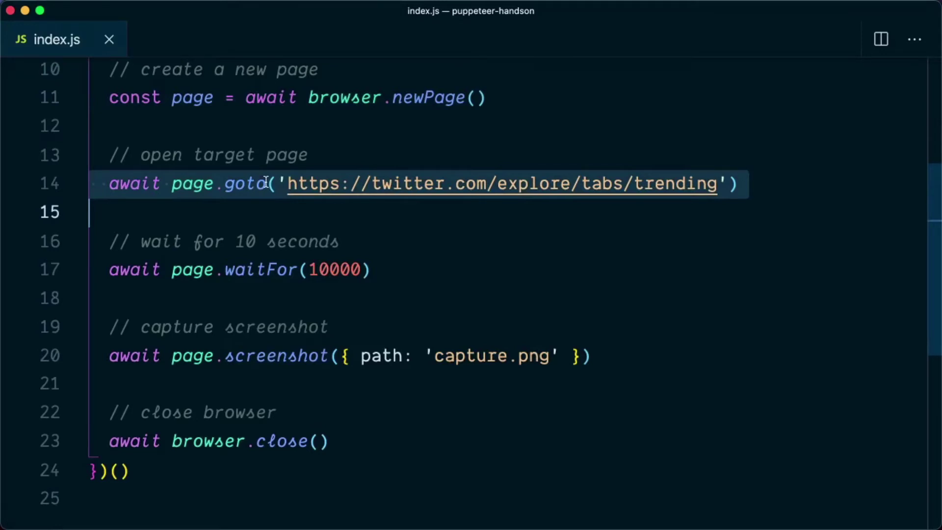
pyautogui.scroll(-4, 266, 183)
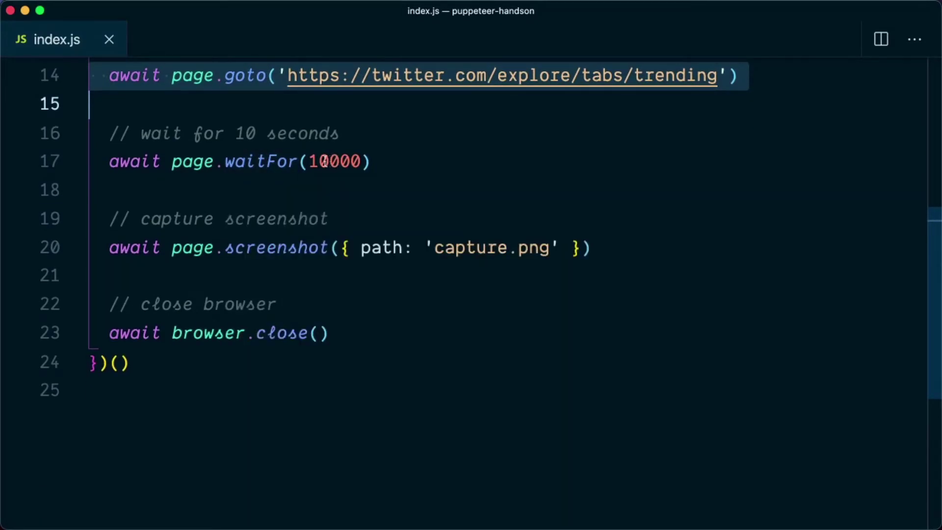
pyautogui.moveTo(309, 161); pyautogui.dragTo(363, 161)
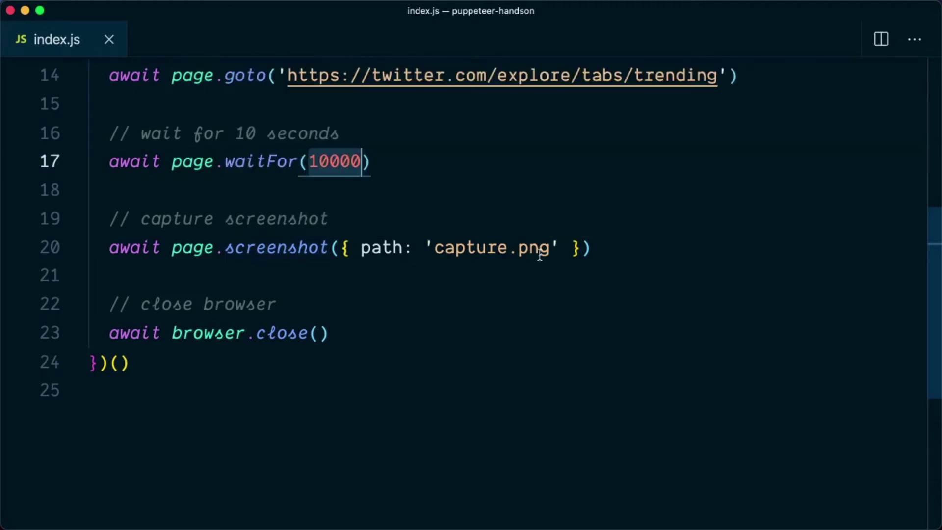
# Step: Run node index.js in the integrated terminal, producing the waitFor deprecation warning
pyautogui.click(338, 337)
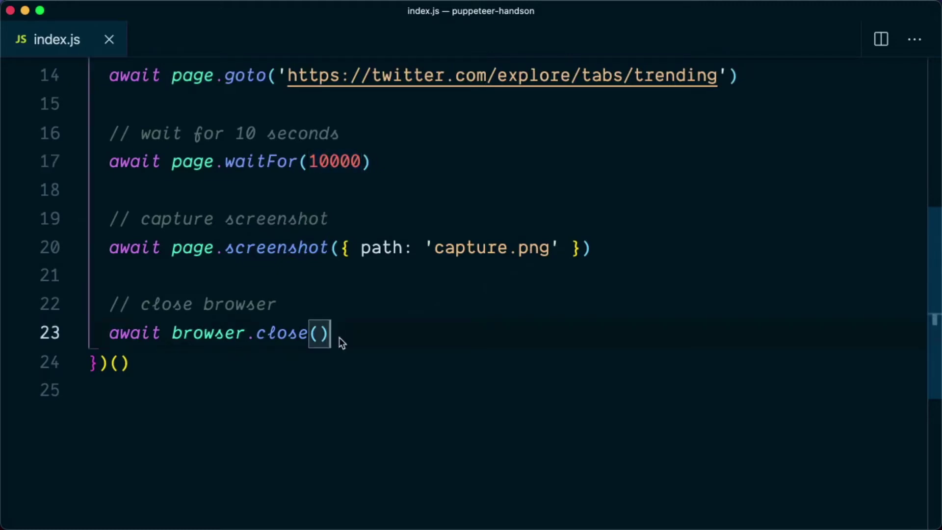
pyautogui.hotkey('ctrl', '`')
pyautogui.write('node ')
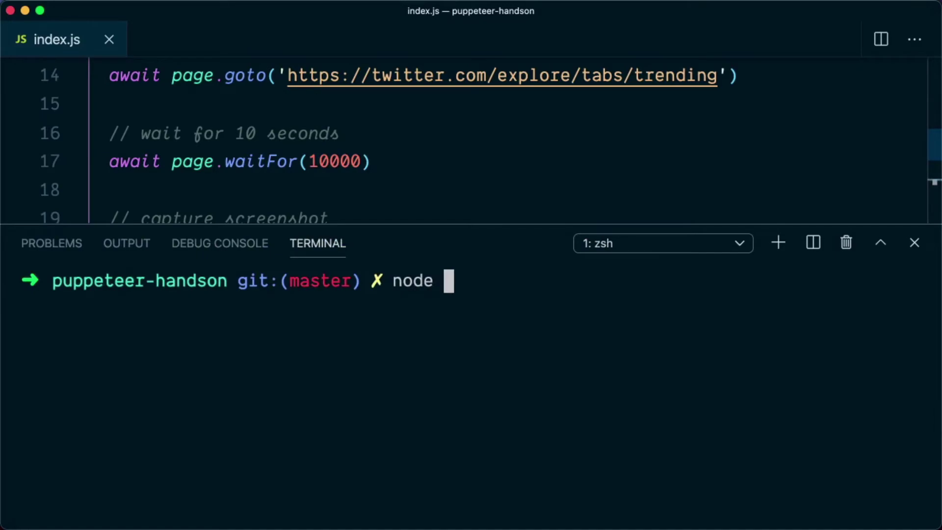
pyautogui.write('index.js')
pyautogui.press('Return')
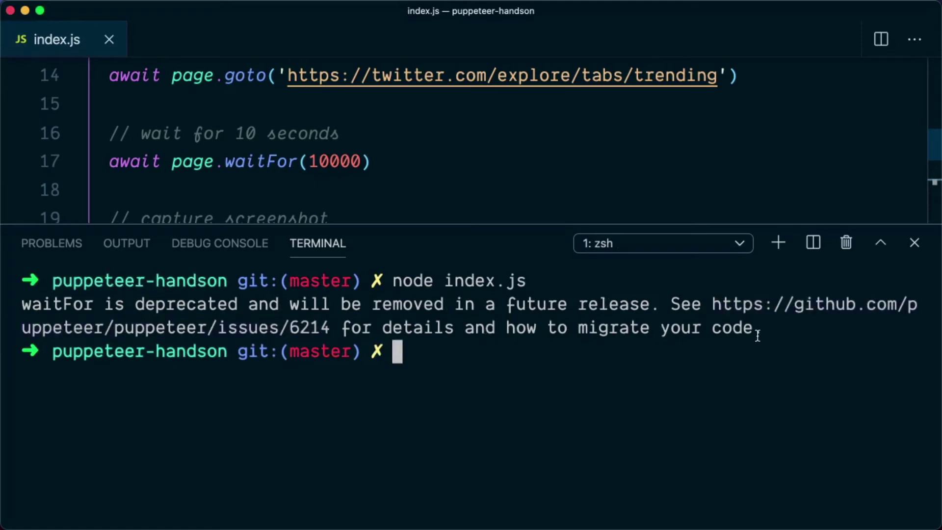
# Step: Close the terminal and change waitFor to waitForTimeout on line 17
pyautogui.click(846, 242)
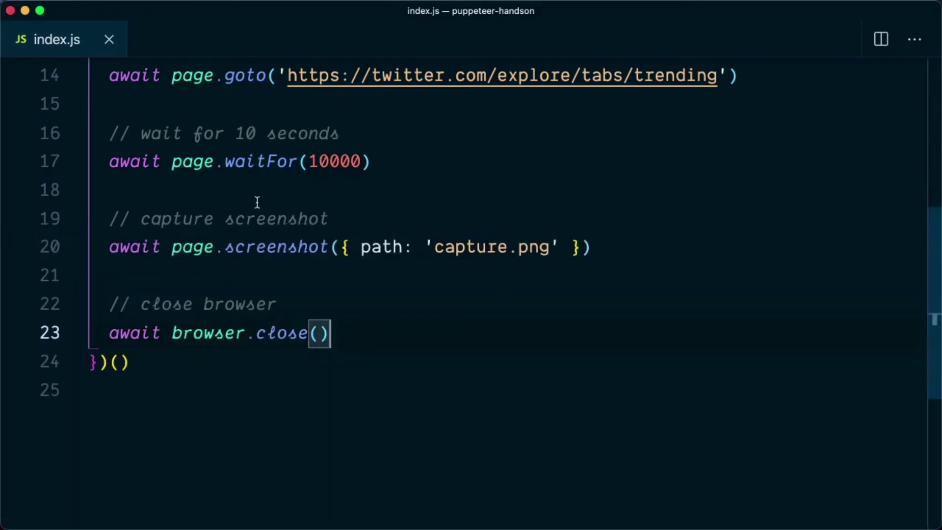
pyautogui.scroll(3, 256, 202)
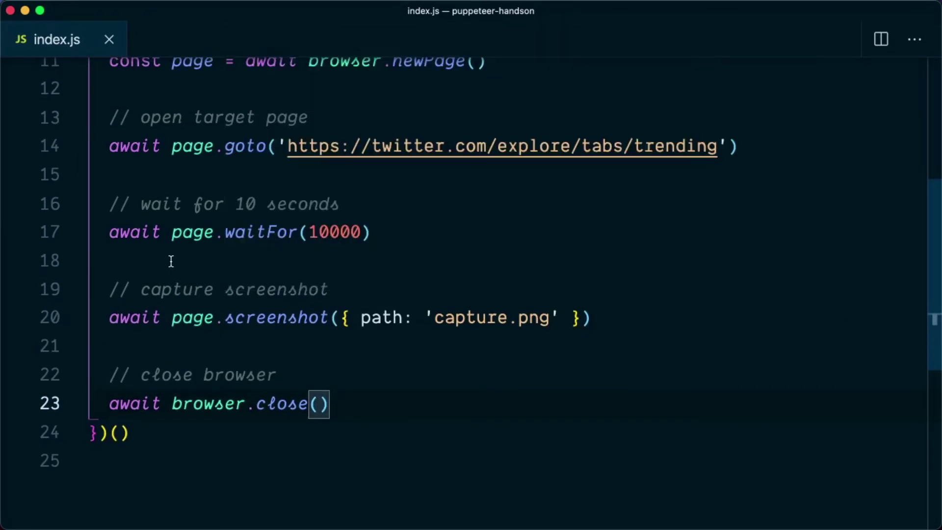
pyautogui.doubleClick(288, 232)
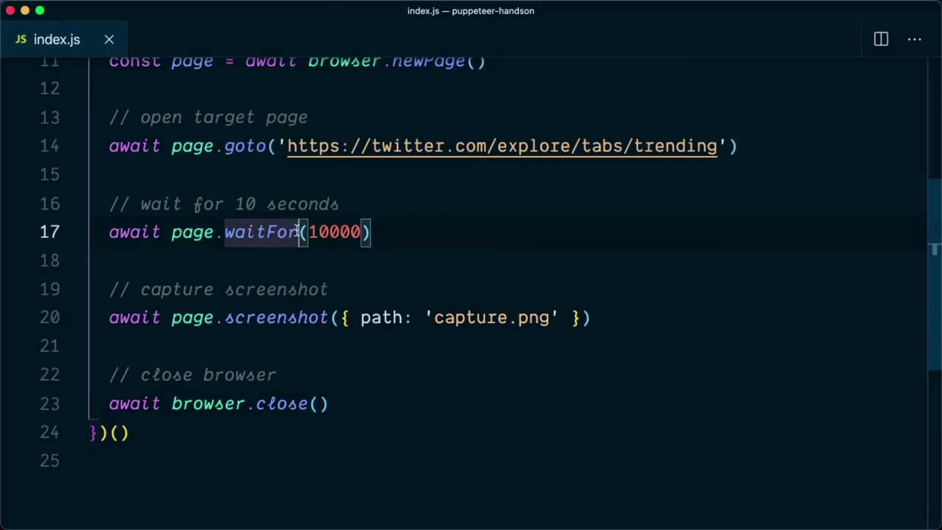
pyautogui.write('Time')
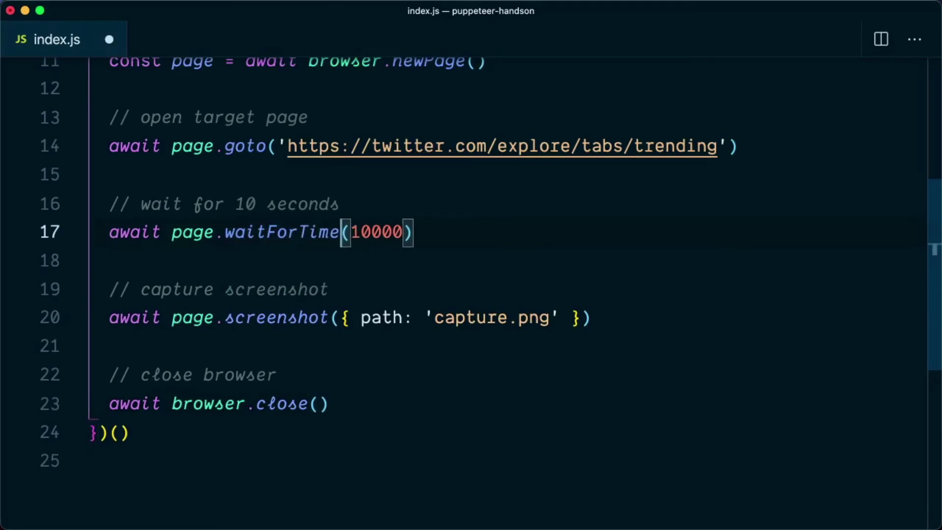
pyautogui.press('Tab')
# Step: Save index.js and rerun it with node, launching an automated Chrome window
pyautogui.press('super+s')
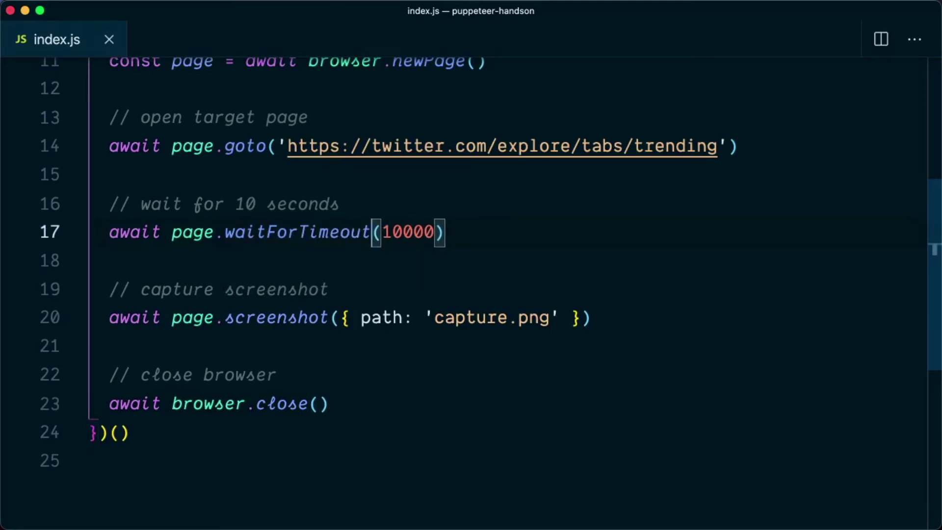
pyautogui.hotkey('ctrl', '`')
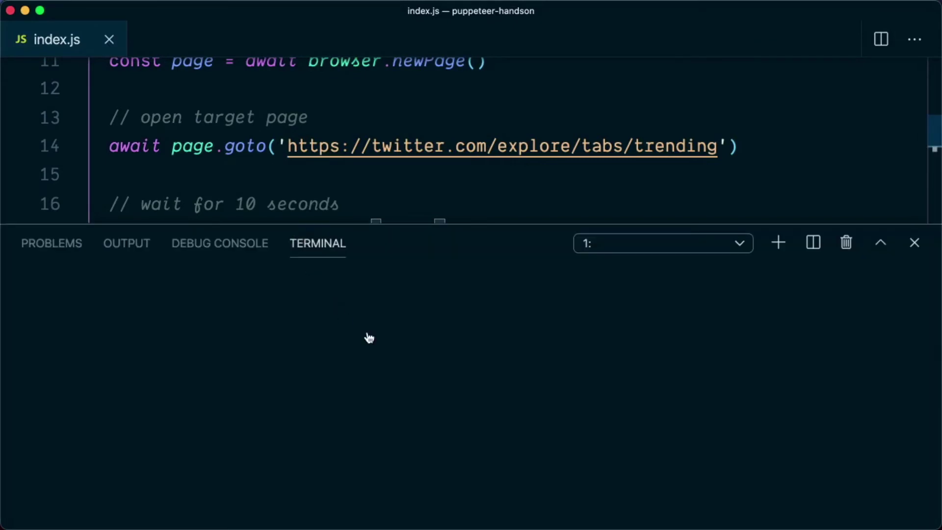
pyautogui.write('node in')
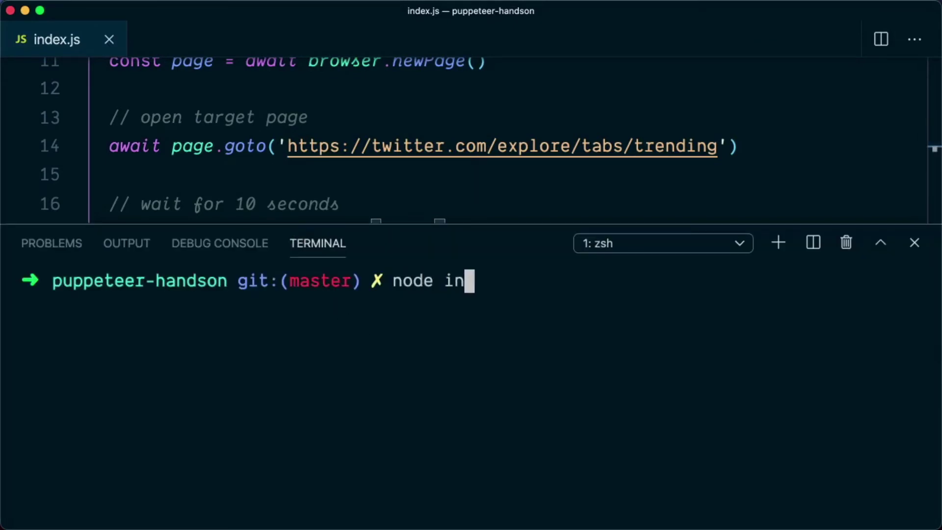
pyautogui.write('dex.js')
pyautogui.press('Return')
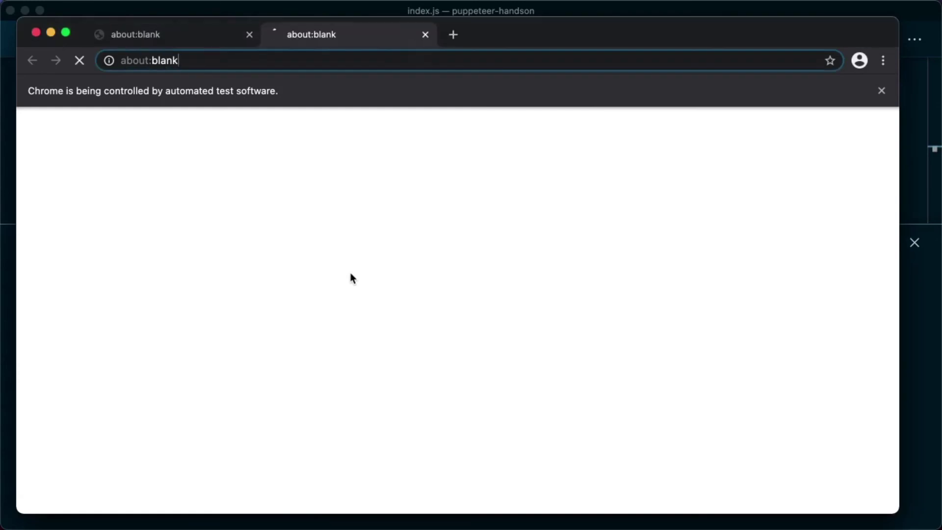